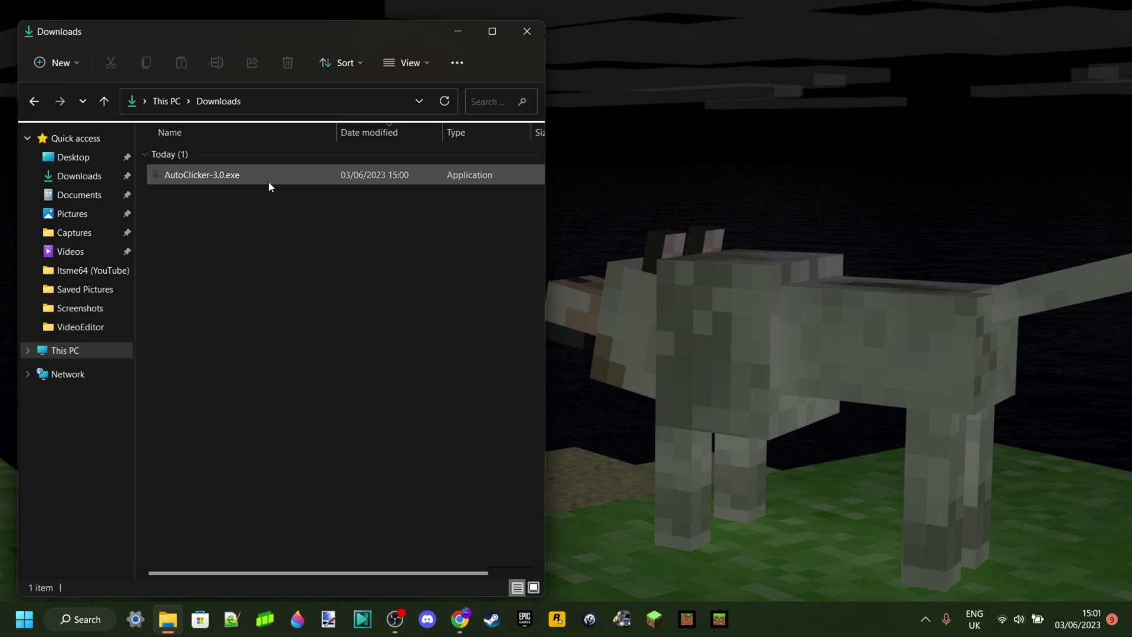
Launch AutoClicker-3.0.exe from Downloads and move its window to the upper right, clear of the file list.
{"action": "double_click", "coordinate": [192, 179]}
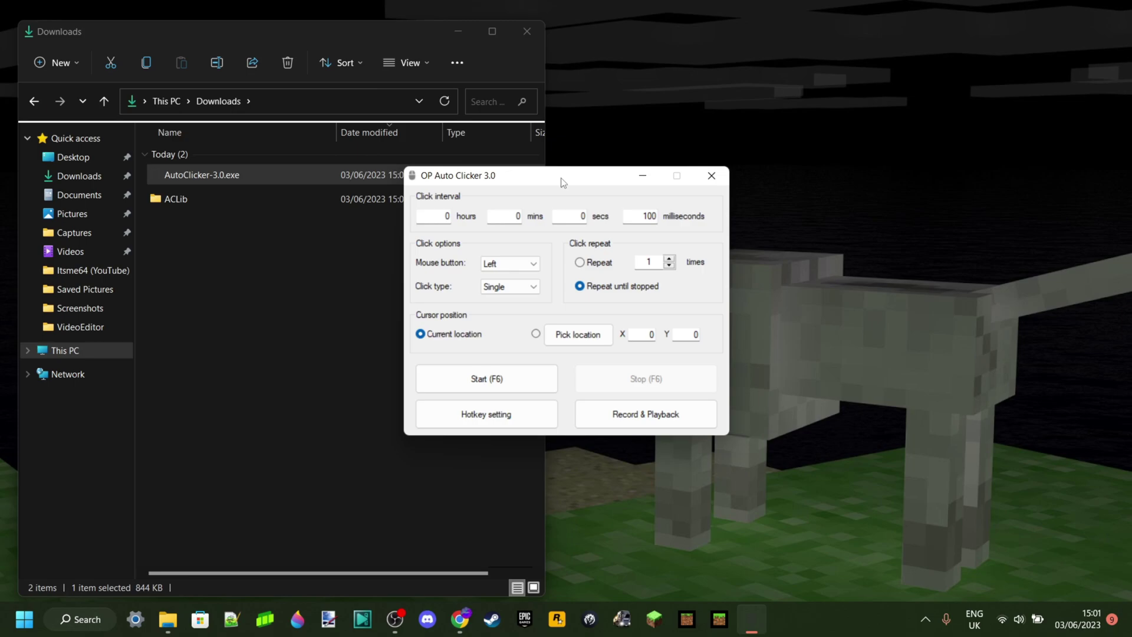
{"action": "left_click_drag", "start_coordinate": [560, 183], "coordinate": [724, 37]}
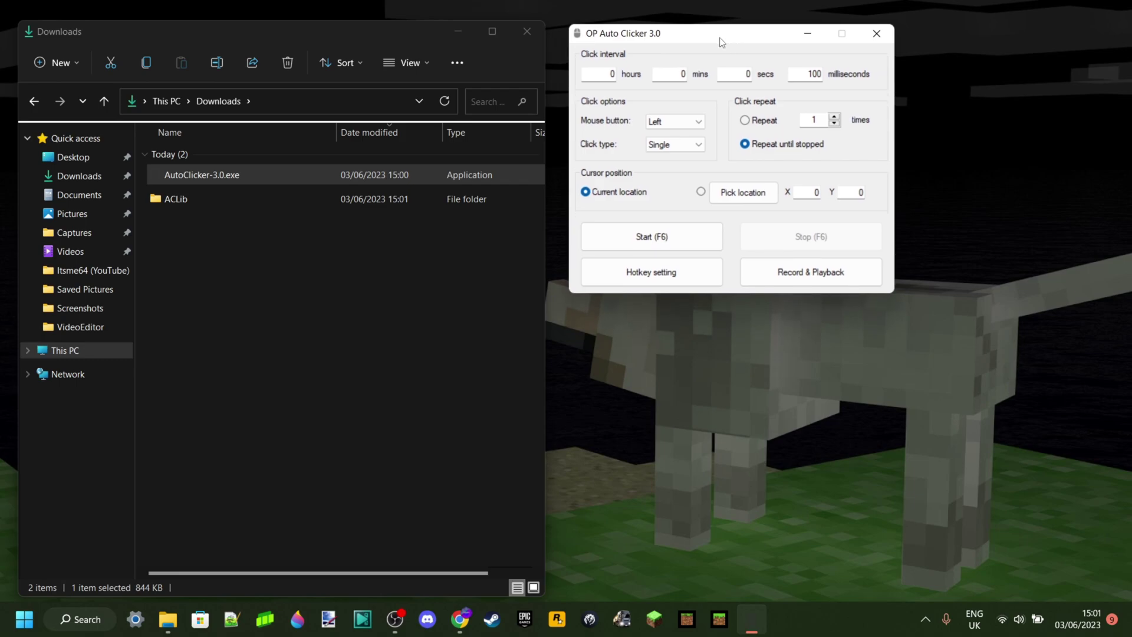
Change the milliseconds interval from 100 to 1.
{"action": "left_click", "coordinate": [821, 75]}
{"action": "key", "text": "BackSpace"}
{"action": "key", "text": "BackSpace"}
{"action": "type", "text": "00"}
{"action": "key", "text": "BackSpace"}
{"action": "key", "text": "BackSpace"}
Enter 200 as the repeat count but leave Repeat until stopped selected.
{"action": "left_click", "coordinate": [748, 124]}
{"action": "left_click", "coordinate": [746, 147]}
{"action": "left_click", "coordinate": [744, 120]}
{"action": "left_click", "coordinate": [825, 120]}
{"action": "key", "text": "BackSpace"}
{"action": "type", "text": "200"}
{"action": "key", "text": "Tab"}
{"action": "left_click", "coordinate": [745, 121]}
{"action": "left_click", "coordinate": [743, 145]}
{"action": "left_click", "coordinate": [840, 75]}
{"action": "left_click", "coordinate": [682, 123]}
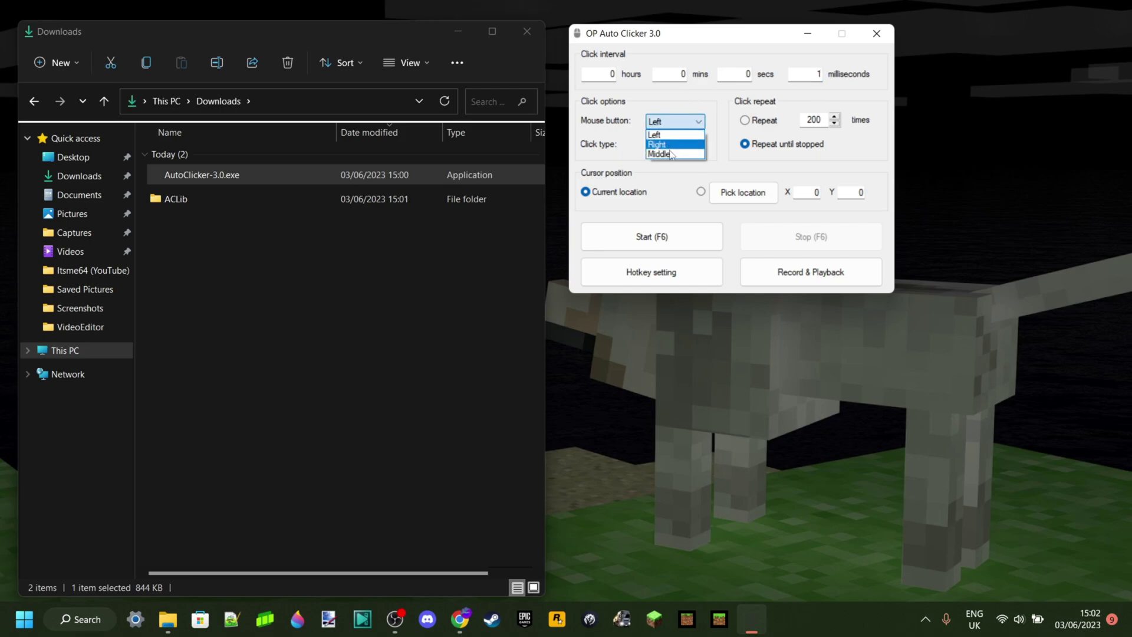
{"action": "left_click", "coordinate": [706, 97]}
{"action": "left_click", "coordinate": [701, 145]}
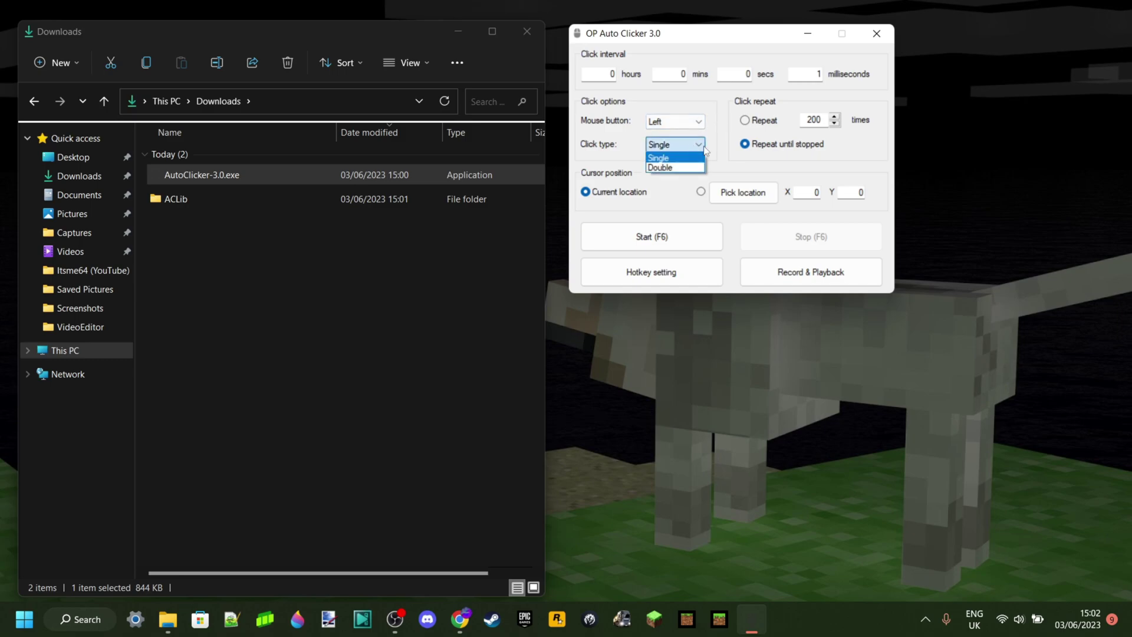
{"action": "left_click", "coordinate": [682, 168]}
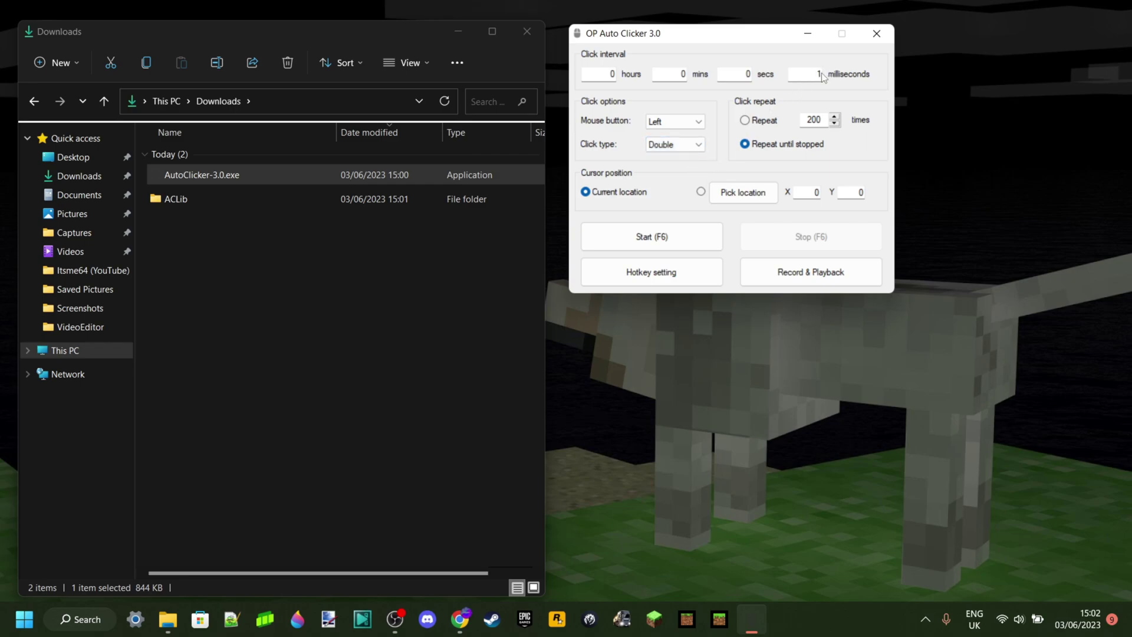
{"action": "left_click", "coordinate": [679, 143]}
{"action": "left_click", "coordinate": [683, 158]}
{"action": "left_click", "coordinate": [816, 193]}
{"action": "key", "text": "F6"}
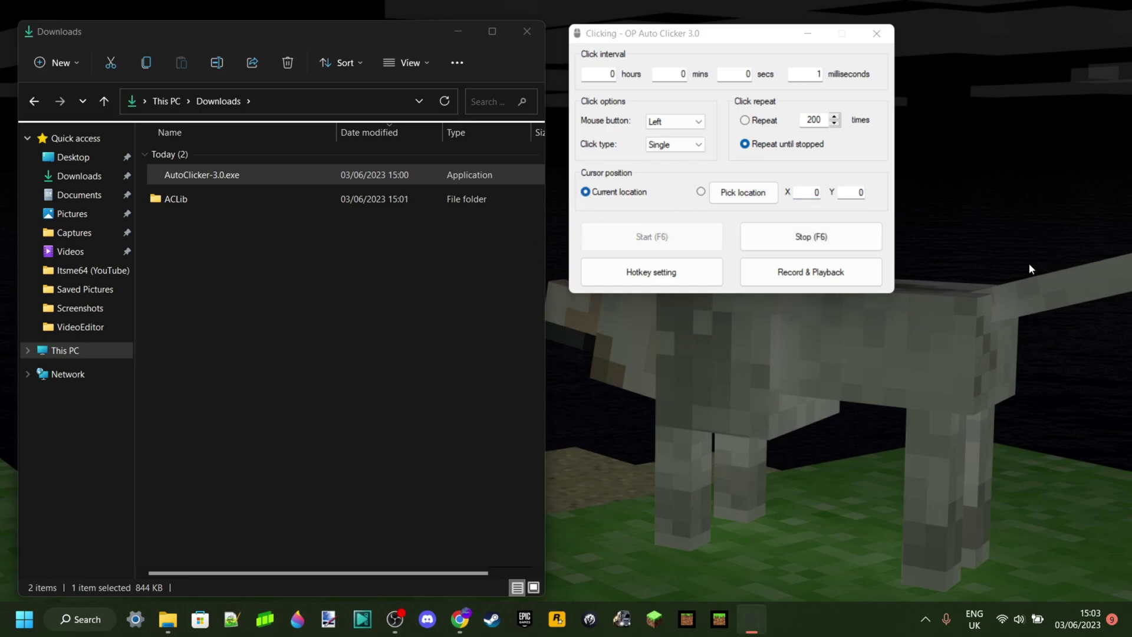
{"action": "key", "text": "F6"}
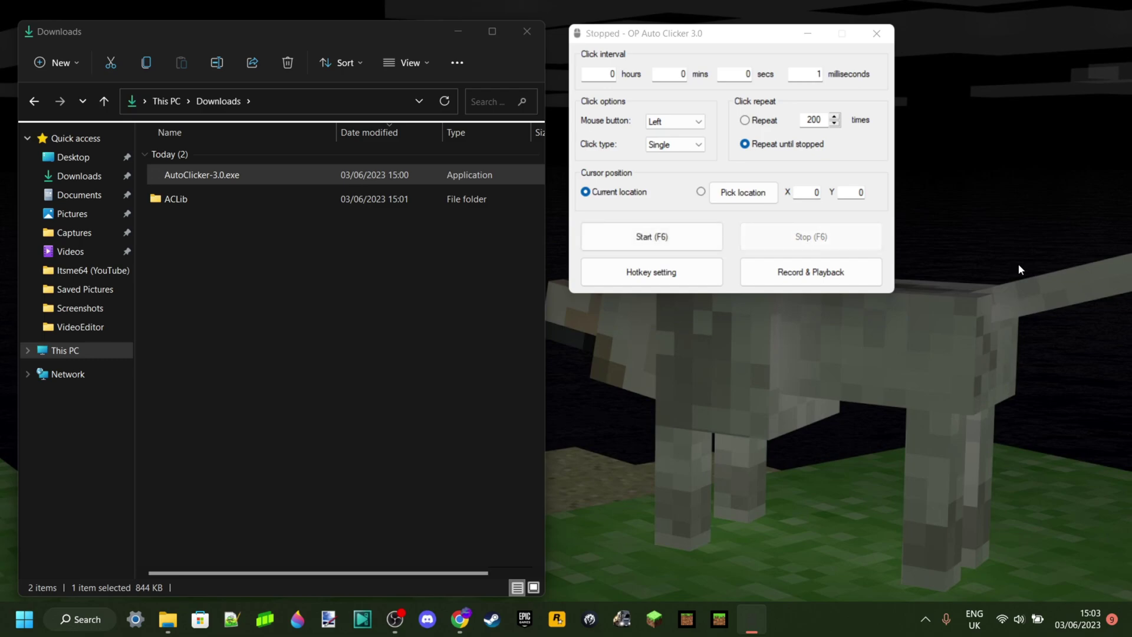
{"action": "left_click", "coordinate": [657, 238]}
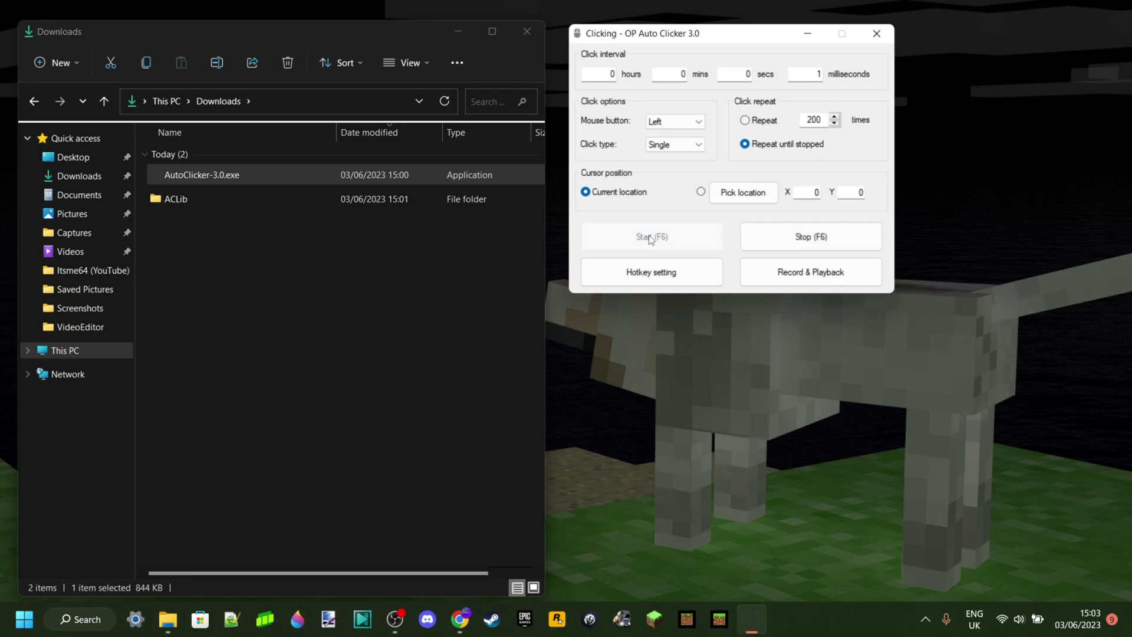
{"action": "left_click", "coordinate": [800, 246]}
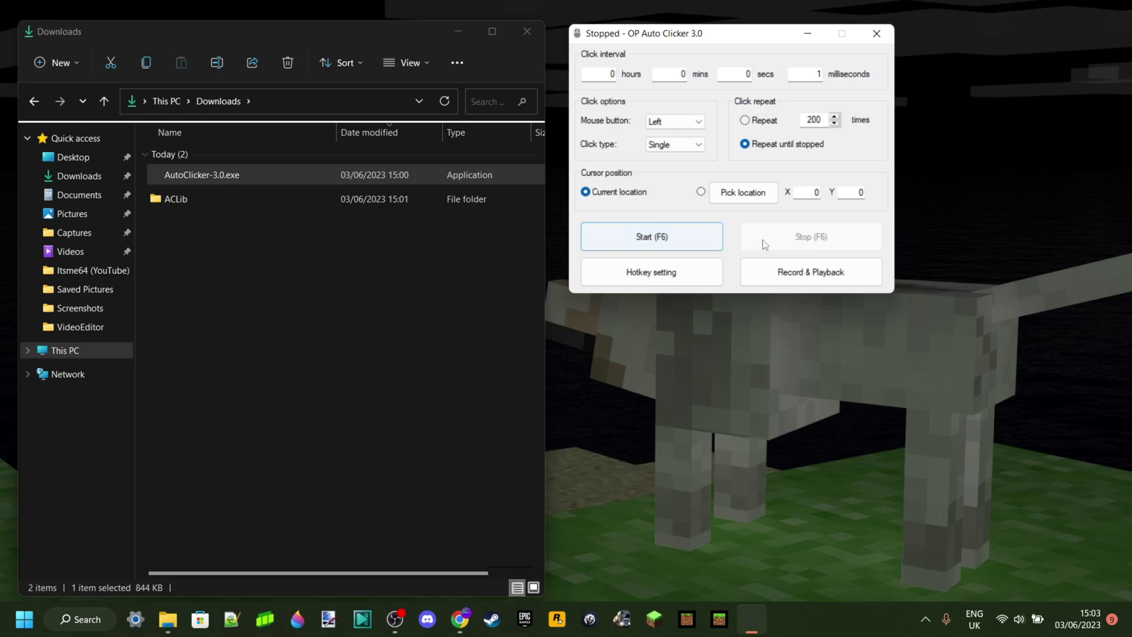
{"action": "left_click", "coordinate": [688, 243]}
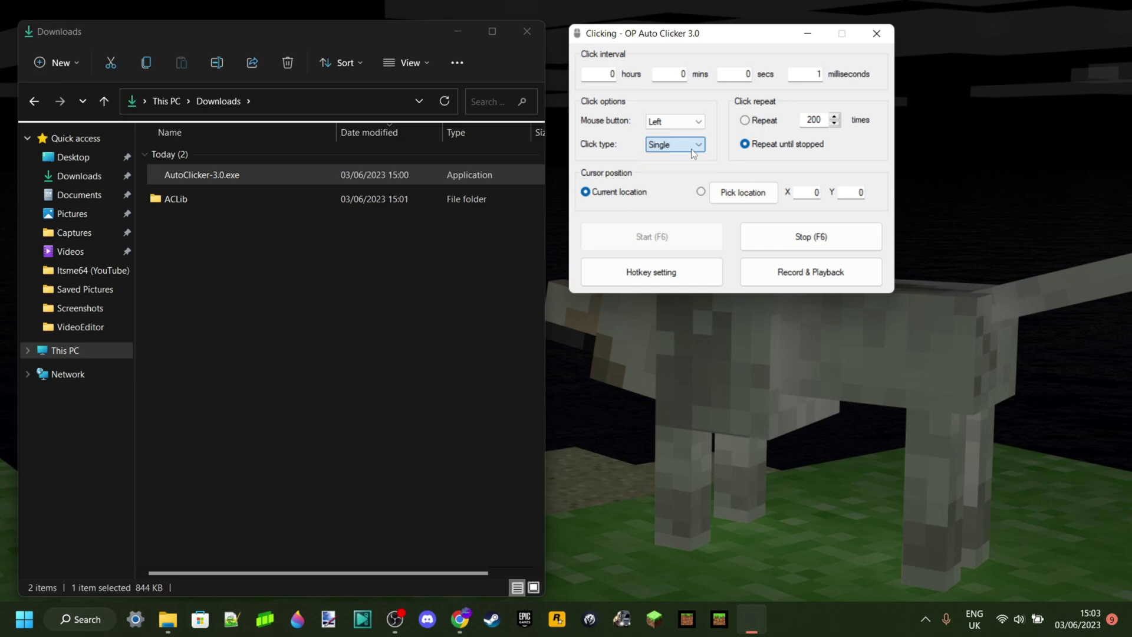
{"action": "left_click", "coordinate": [799, 233]}
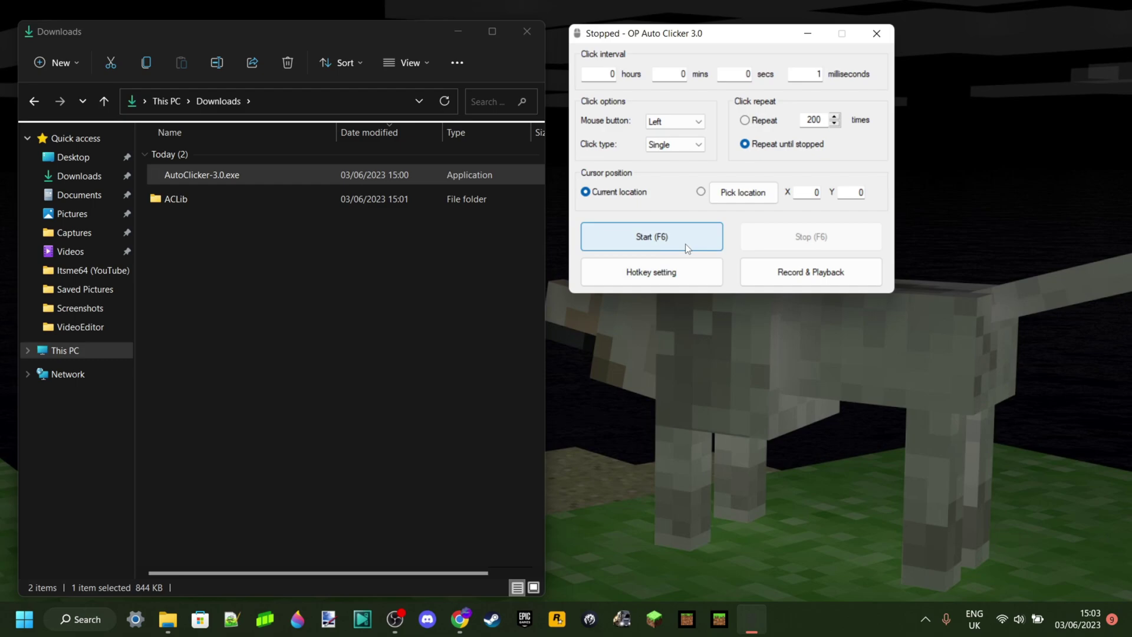
{"action": "left_click", "coordinate": [655, 280]}
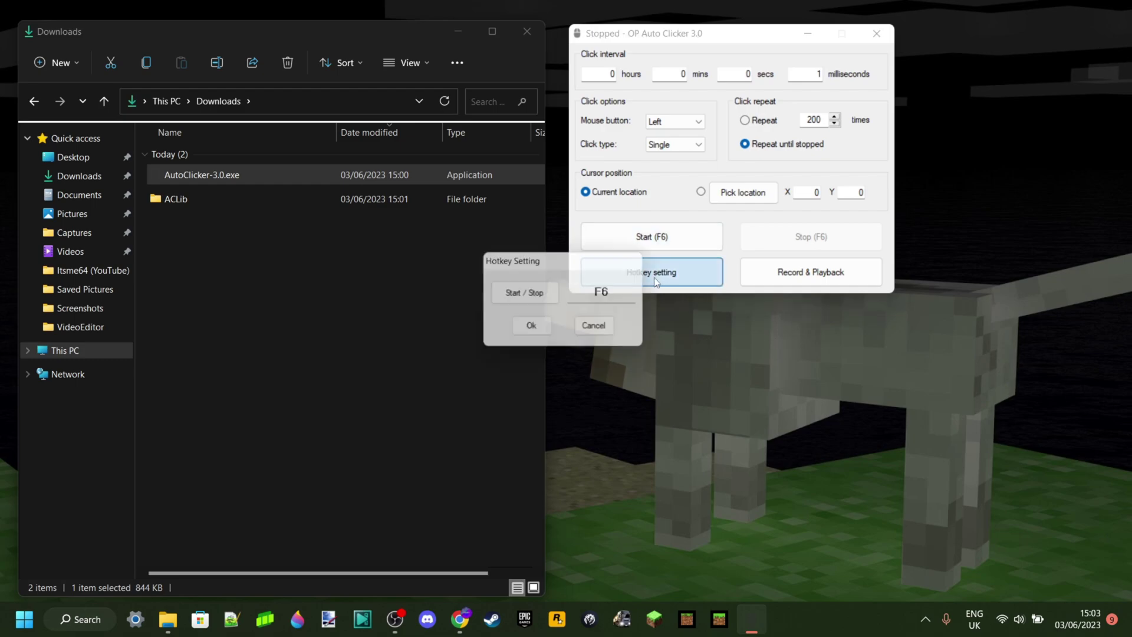
{"action": "left_click", "coordinate": [527, 294]}
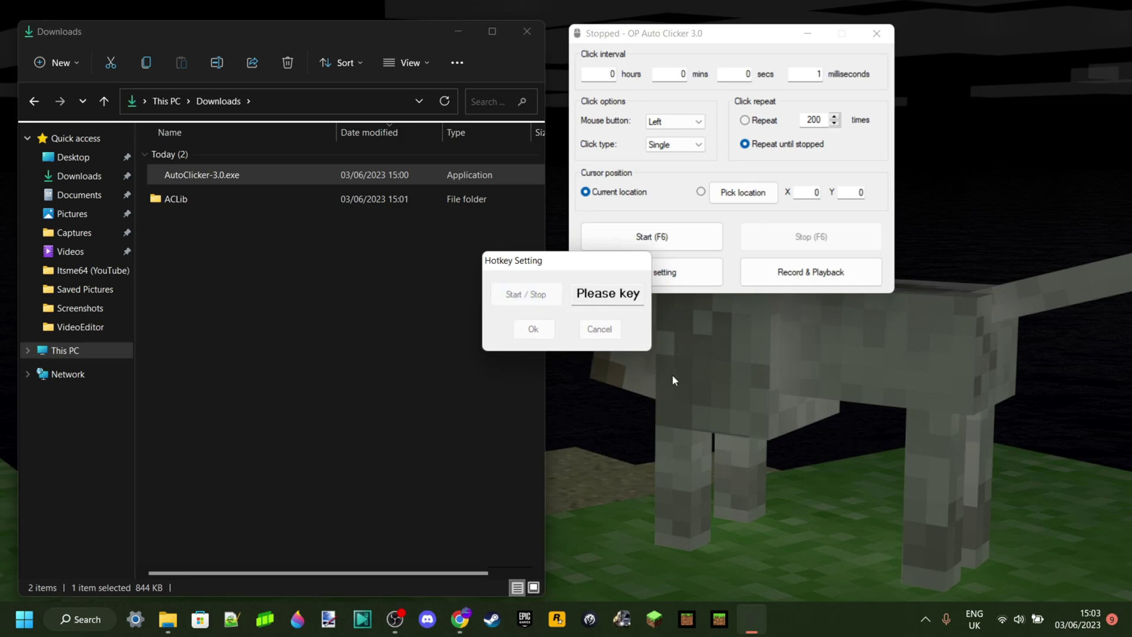
{"action": "key", "text": "p"}
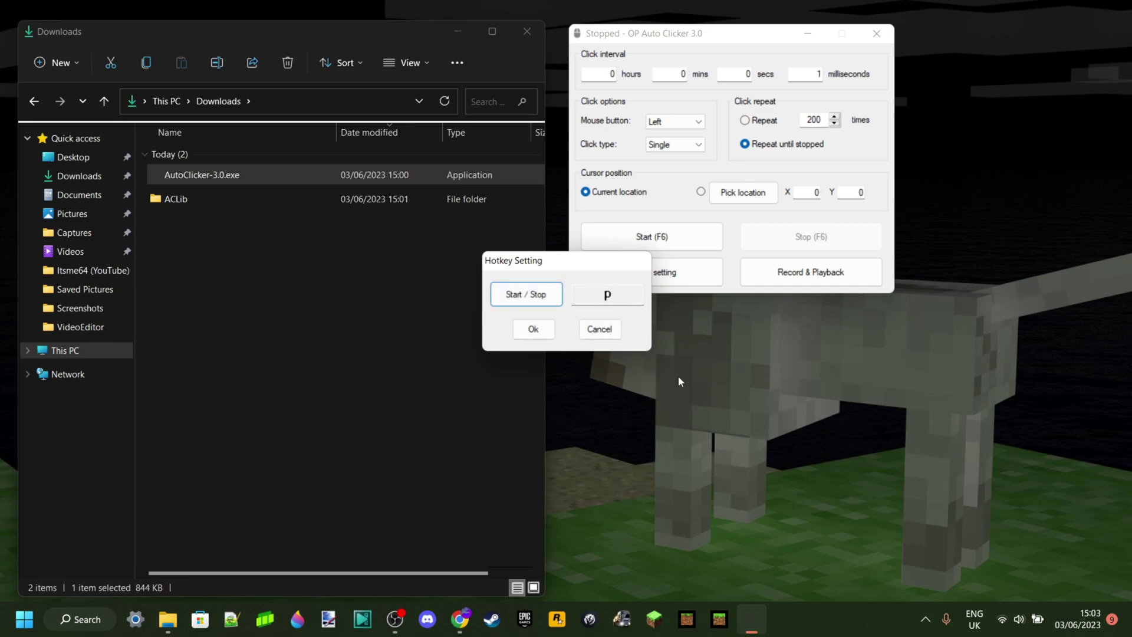
{"action": "left_click", "coordinate": [533, 329]}
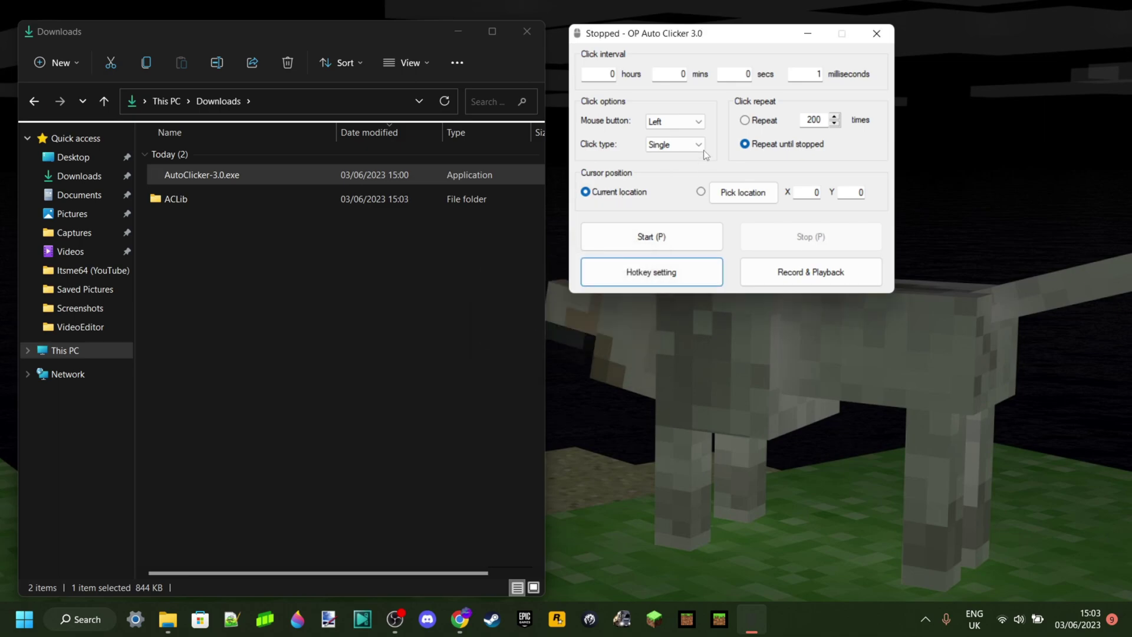
{"action": "key", "text": "p"}
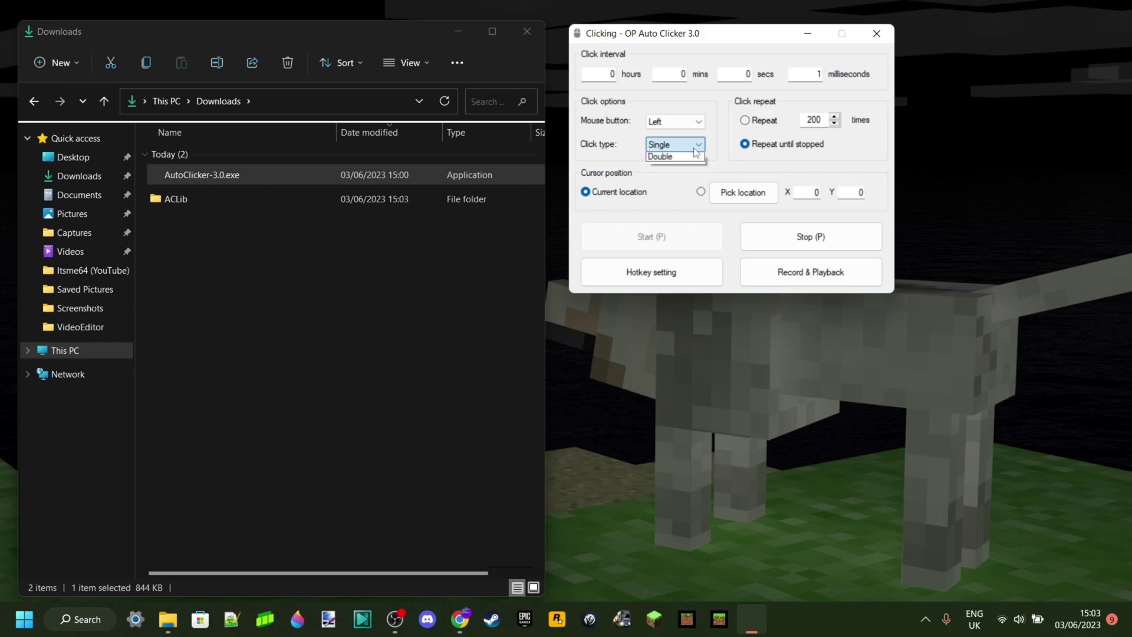
{"action": "key", "text": "p"}
{"action": "key", "text": "p"}
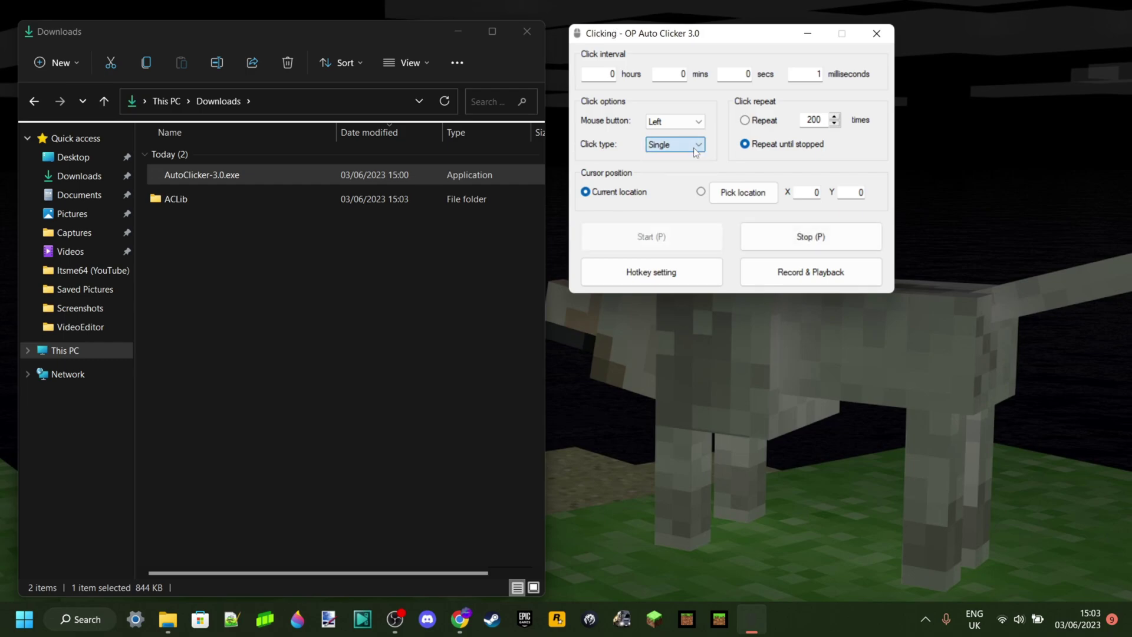
{"action": "key", "text": "p"}
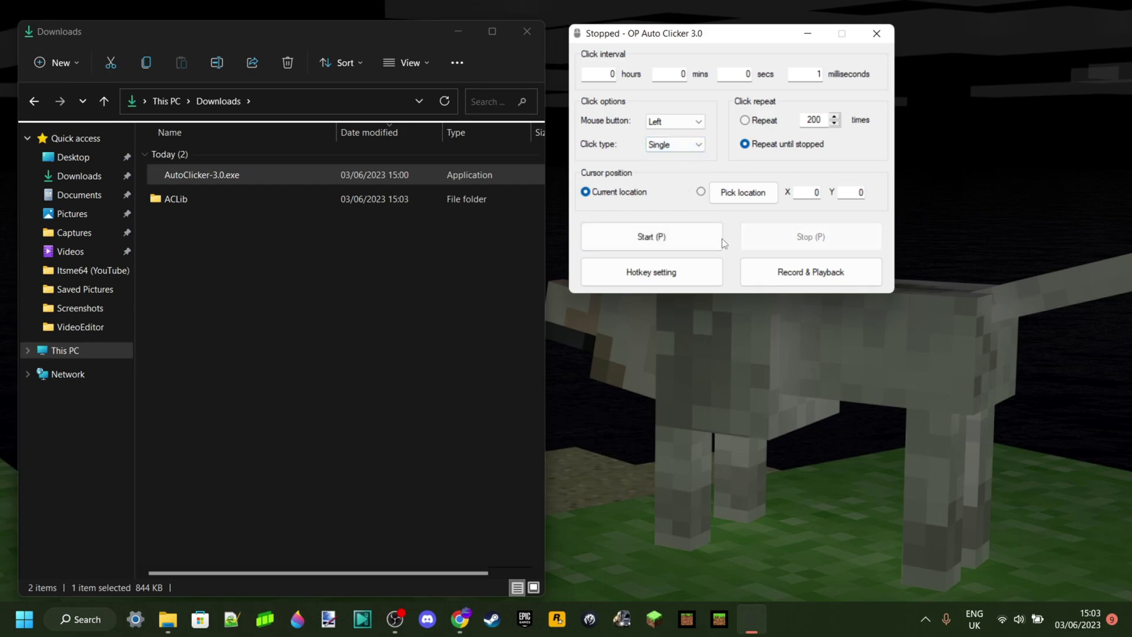
{"action": "left_click", "coordinate": [647, 236]}
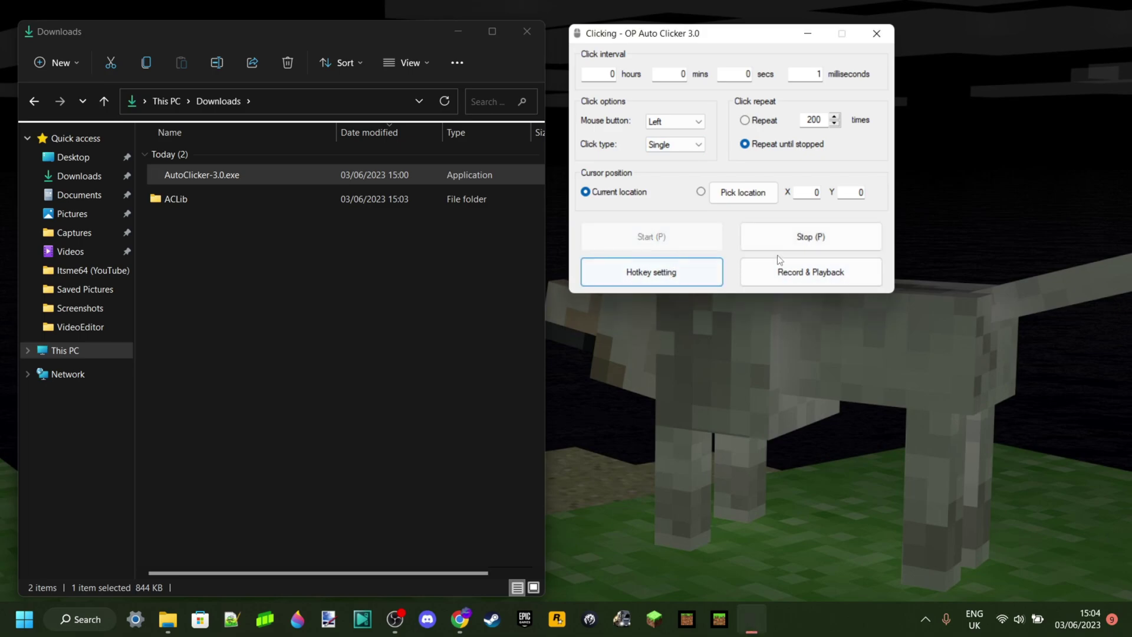
{"action": "left_click", "coordinate": [672, 274]}
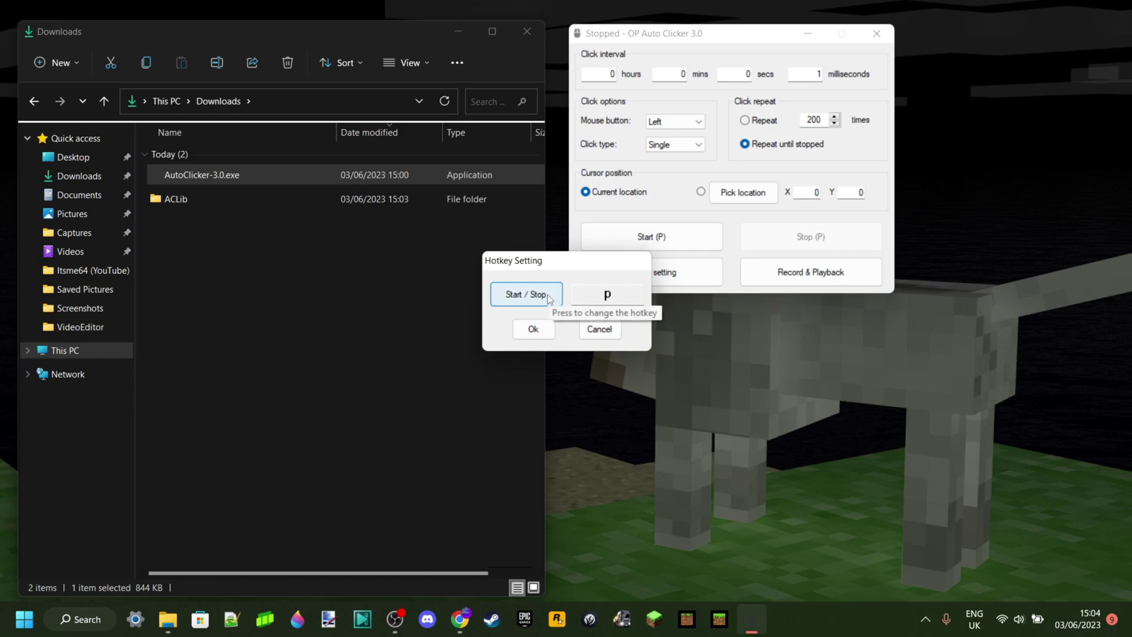
{"action": "left_click", "coordinate": [529, 295]}
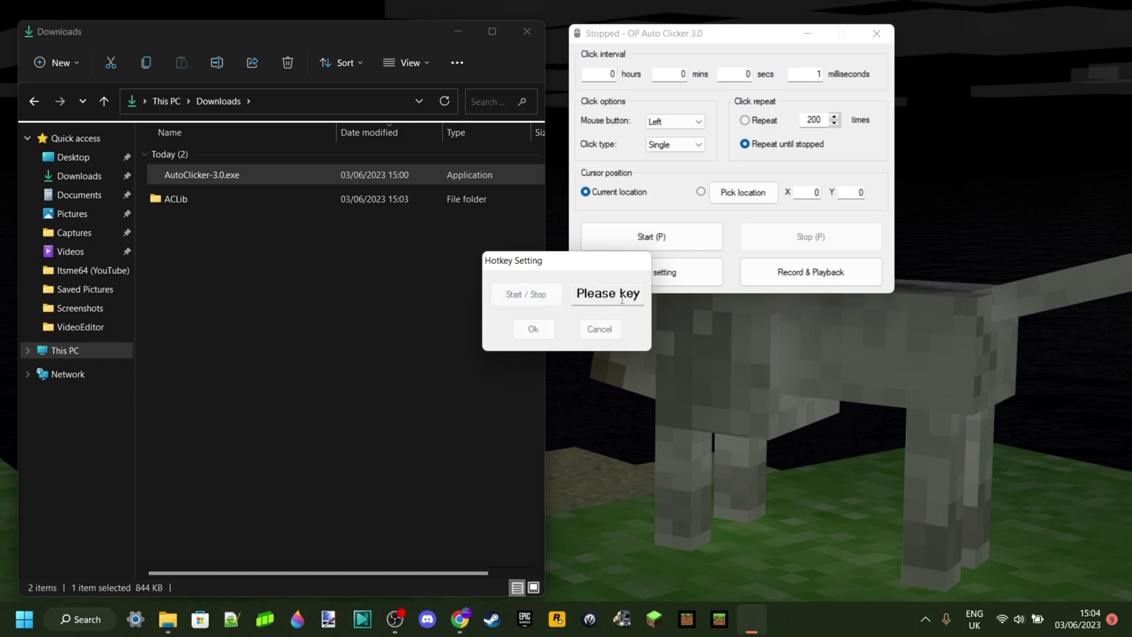
{"action": "key", "text": "F6"}
{"action": "left_click", "coordinate": [535, 329]}
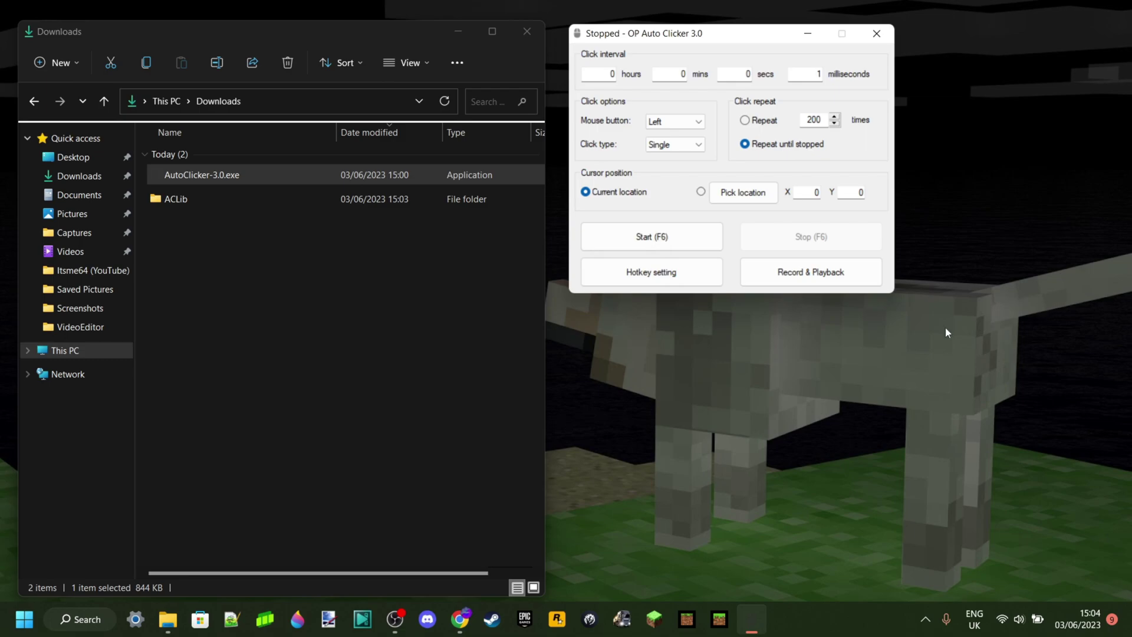
Open Record & Playback, make a brief start-stop test recording, and dismiss the notification.
{"action": "left_click", "coordinate": [855, 277]}
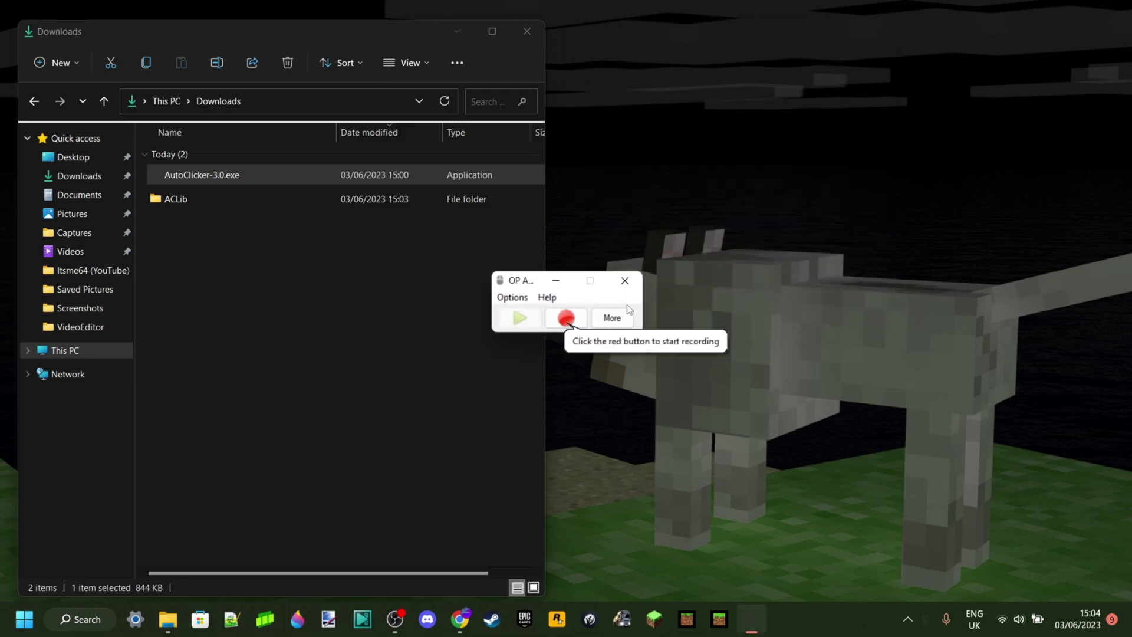
{"action": "left_click", "coordinate": [566, 319]}
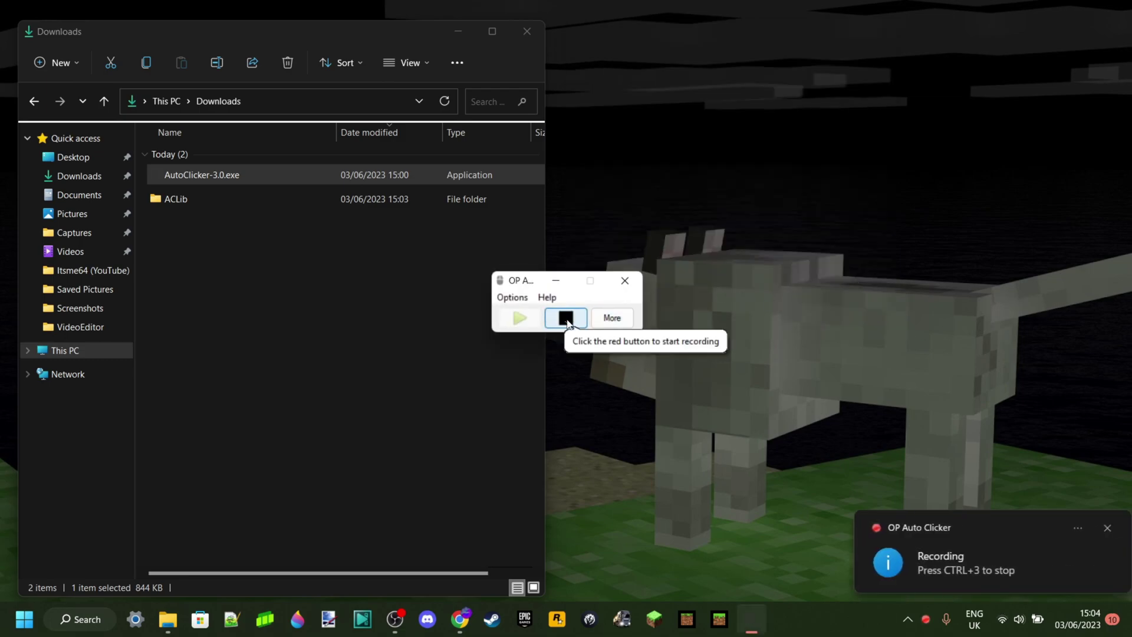
{"action": "left_click", "coordinate": [569, 322]}
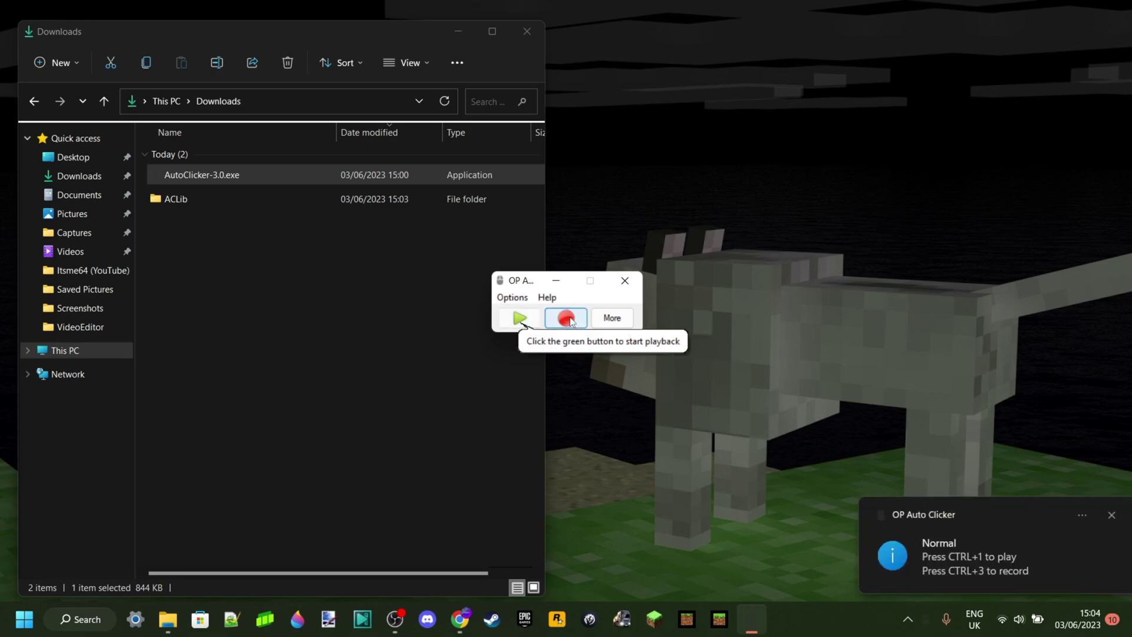
{"action": "left_click", "coordinate": [1100, 515]}
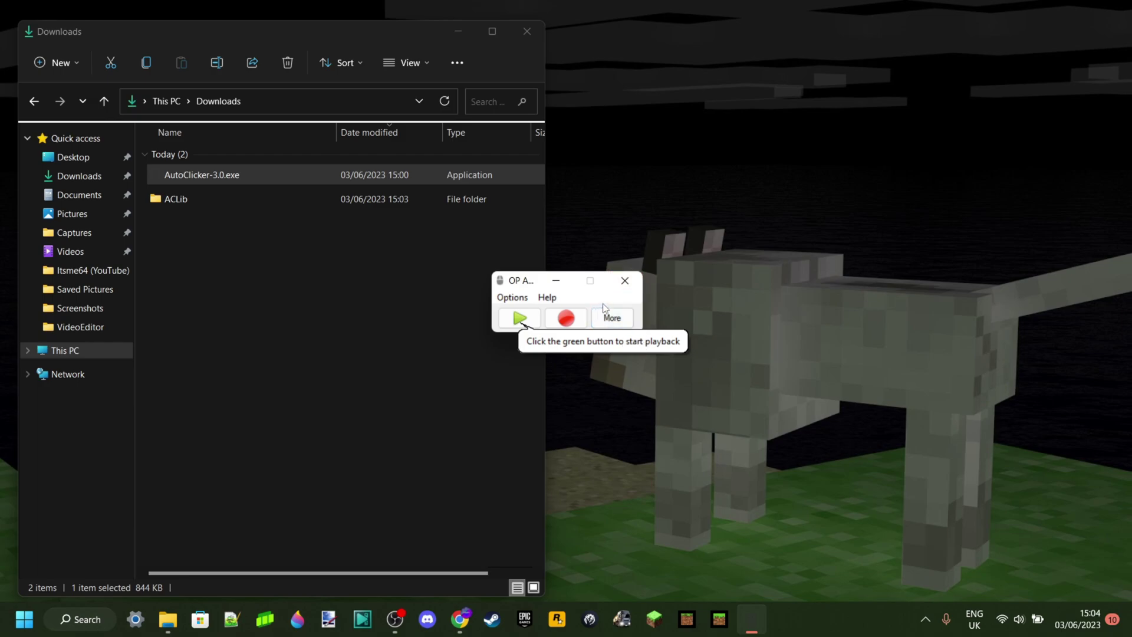
Close the Record & Playback window to return to the main settings window.
{"action": "left_click", "coordinate": [625, 281]}
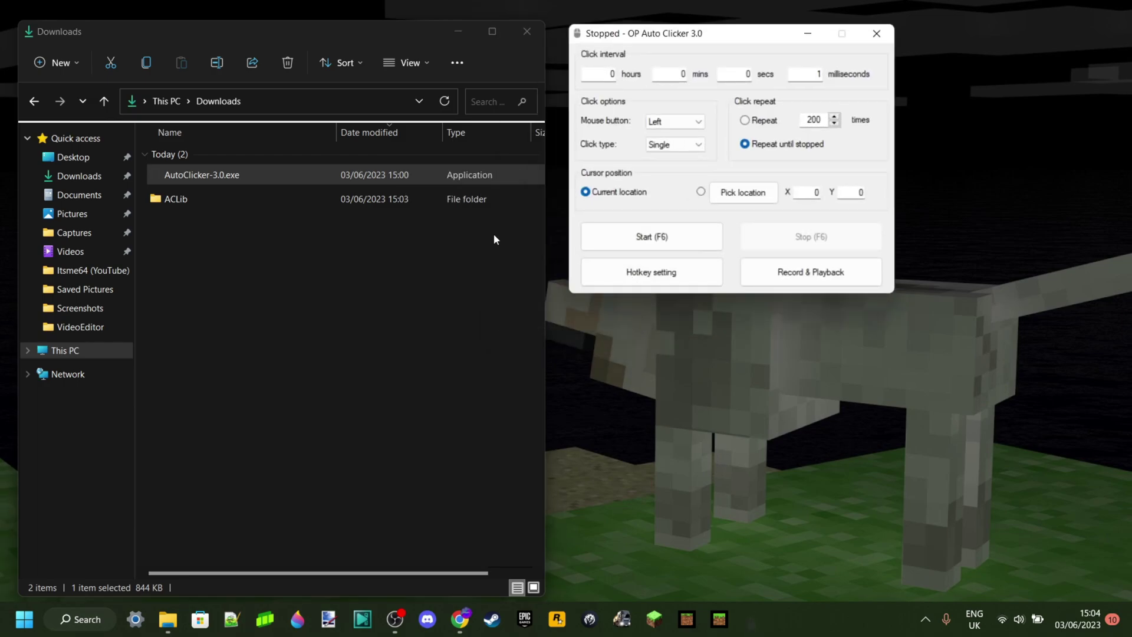